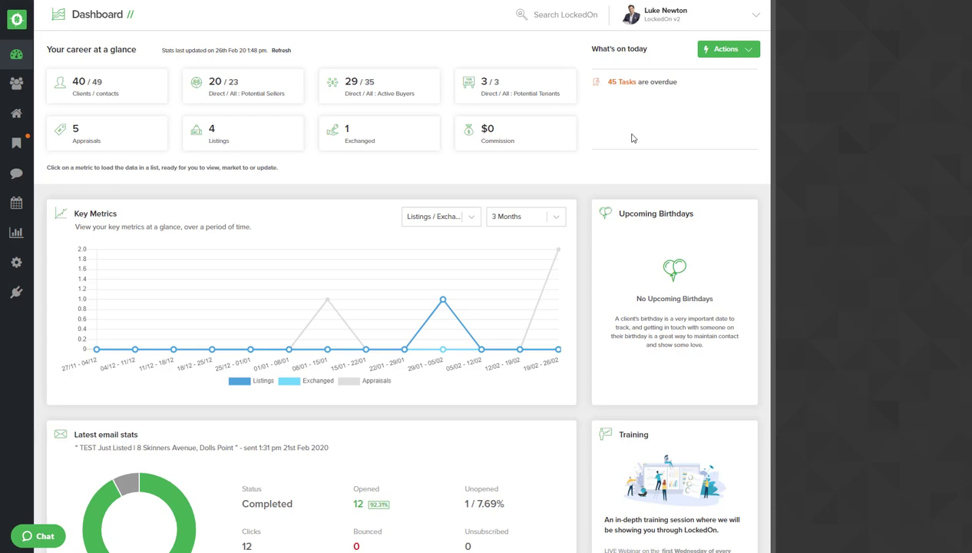
# Switch the Enquiry Response trigger to active from the Engine Room triggers list.
pyautogui.click(16, 262)
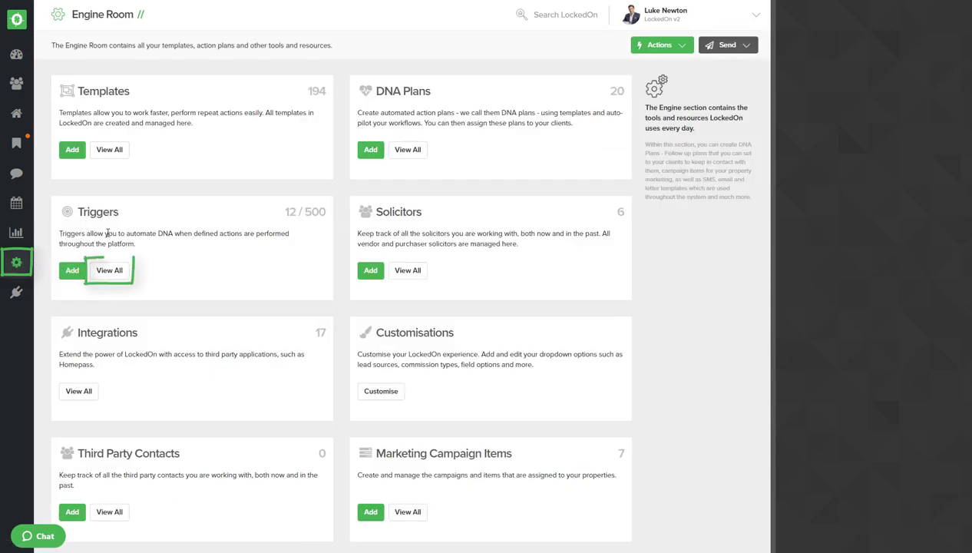
pyautogui.click(112, 270)
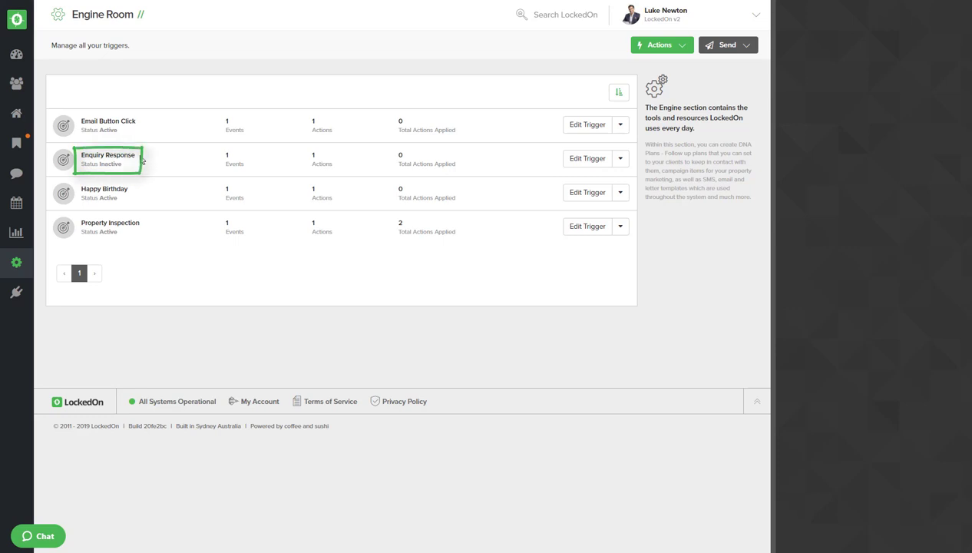
pyautogui.click(587, 158)
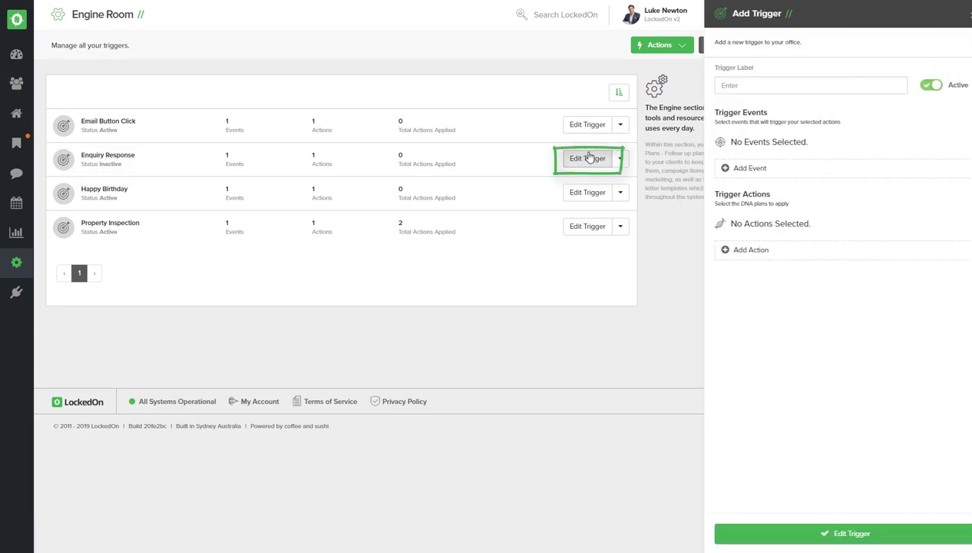
pyautogui.click(930, 86)
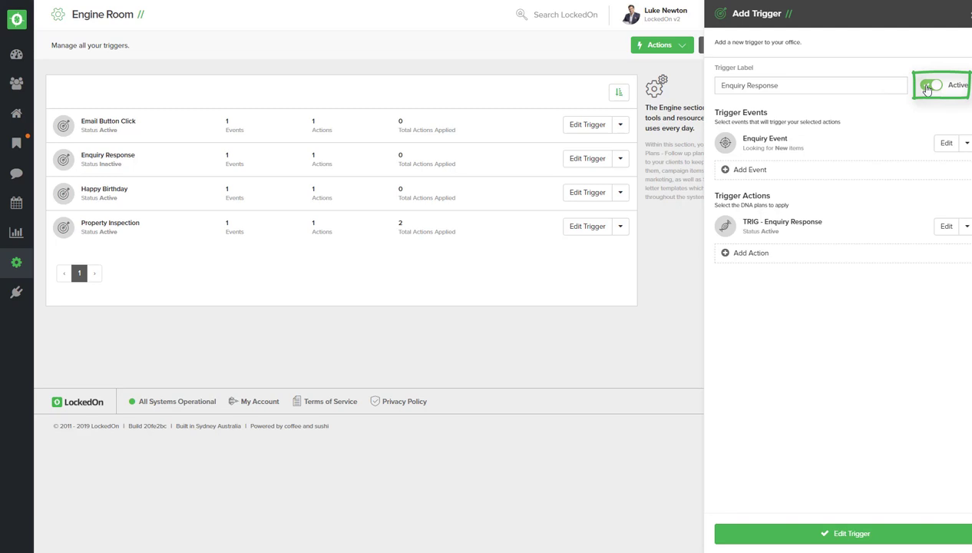
# Filter the trigger's enquiry event to Enquiry Sales Only and confirm the event.
pyautogui.click(943, 144)
pyautogui.click(776, 243)
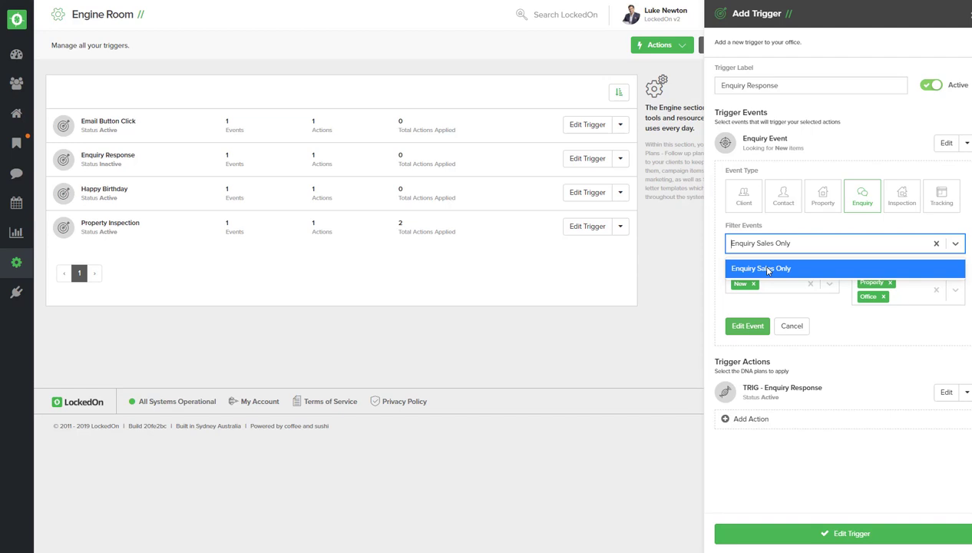
pyautogui.click(769, 268)
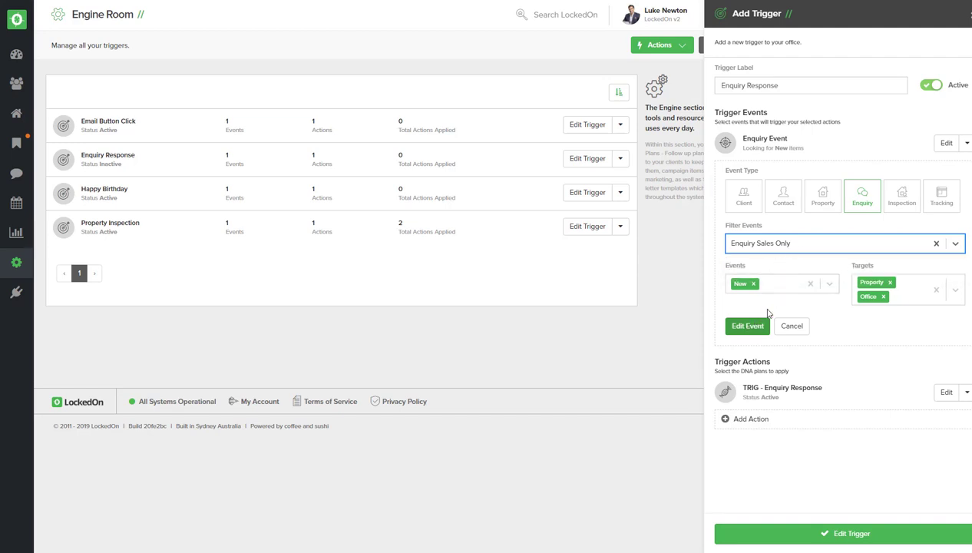
pyautogui.click(935, 243)
pyautogui.click(845, 222)
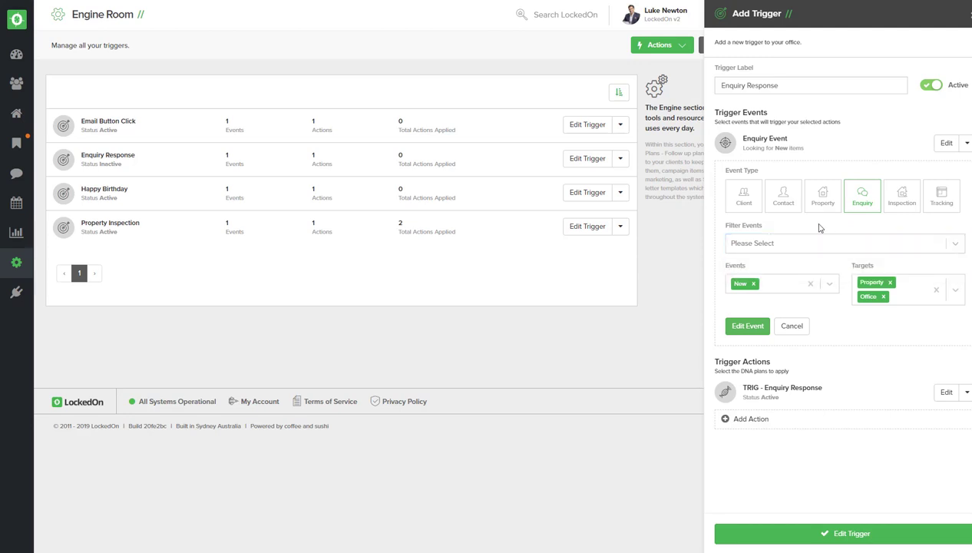
pyautogui.click(778, 244)
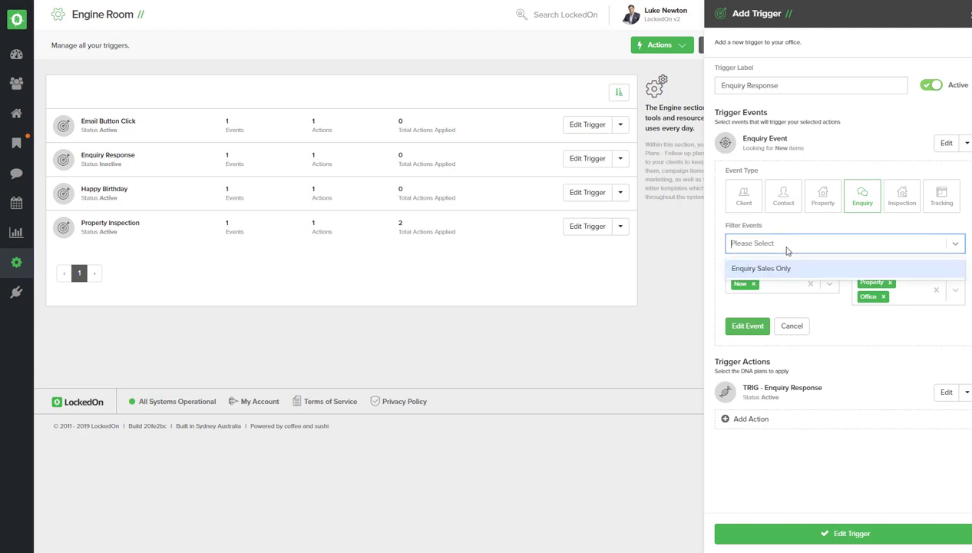
pyautogui.click(778, 268)
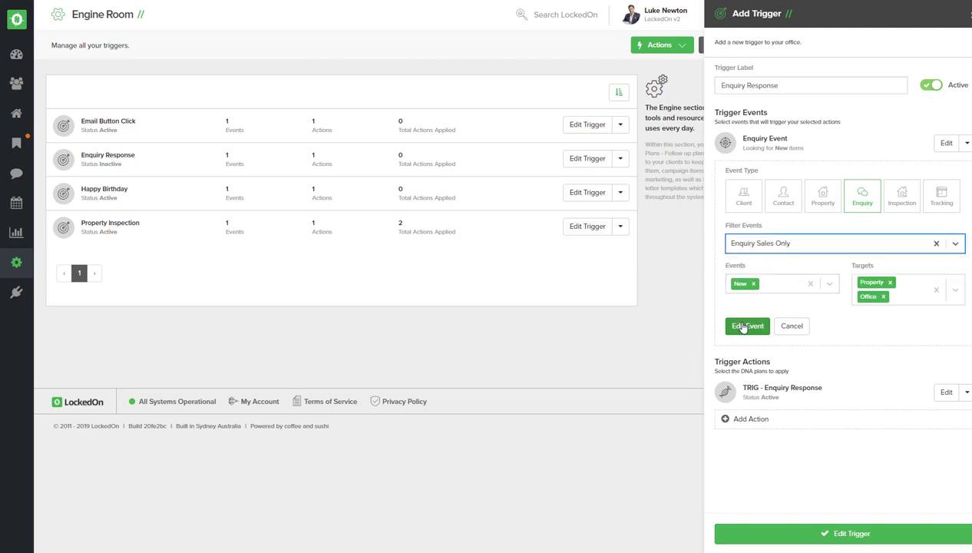
pyautogui.click(743, 327)
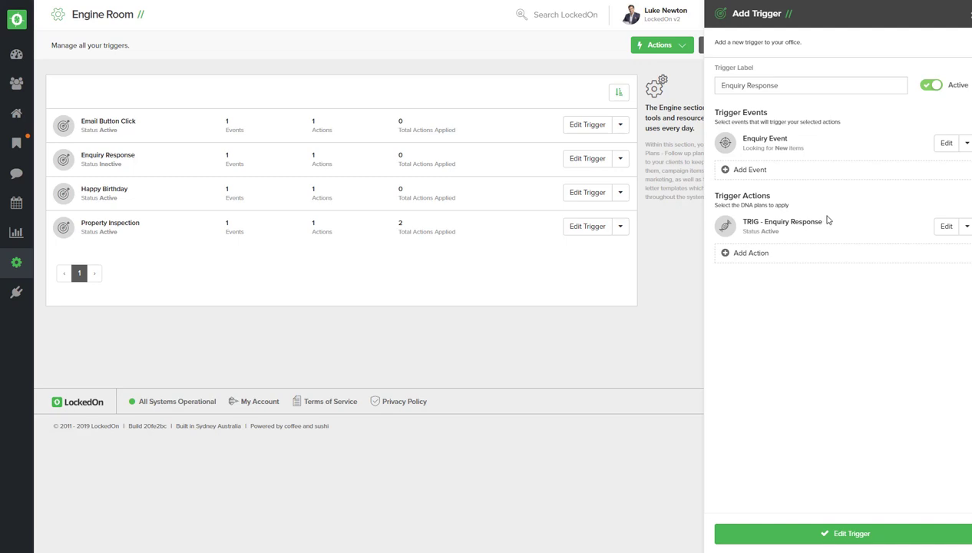
# Save the Enquiry Response trigger, then search the DNA Plans list for 'Trig'.
pyautogui.click(831, 532)
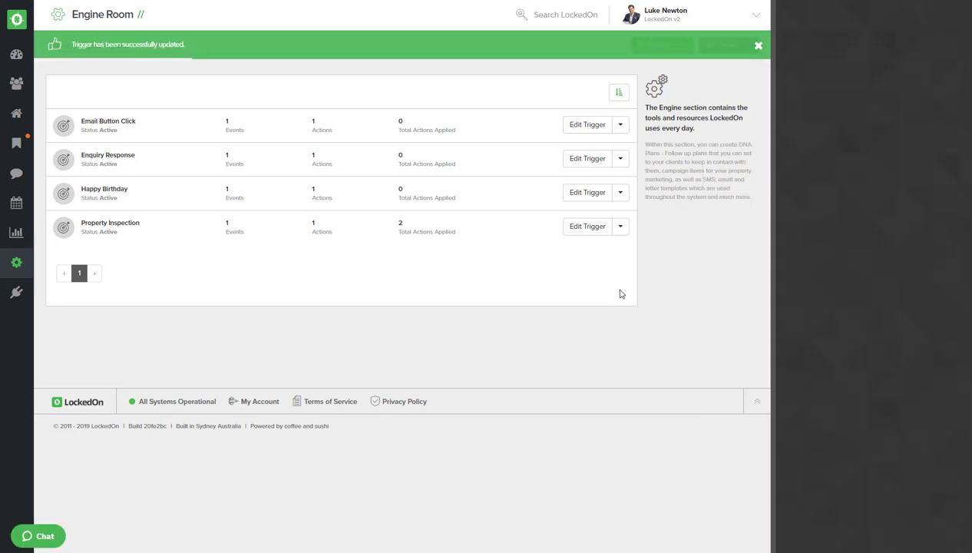
pyautogui.click(17, 267)
pyautogui.click(418, 156)
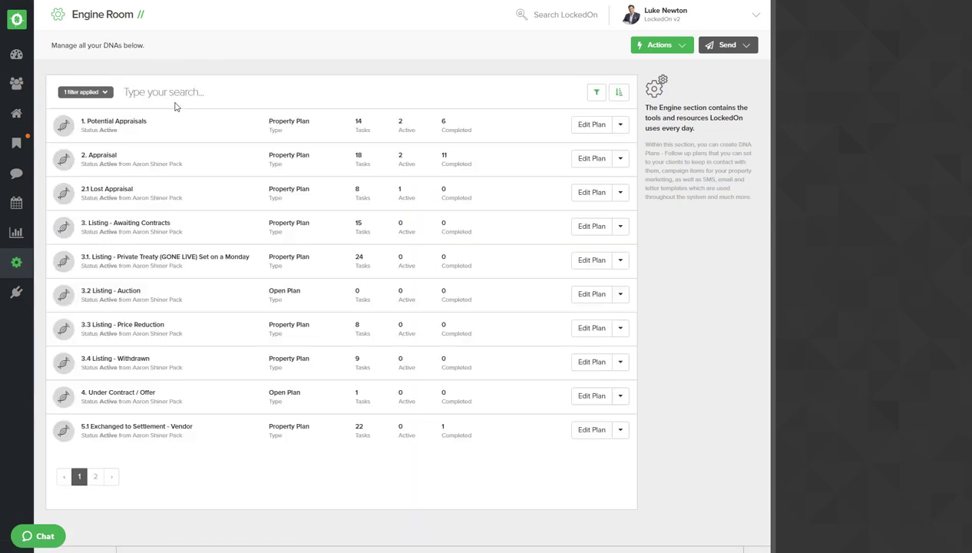
pyautogui.click(168, 97)
pyautogui.write('Trig')
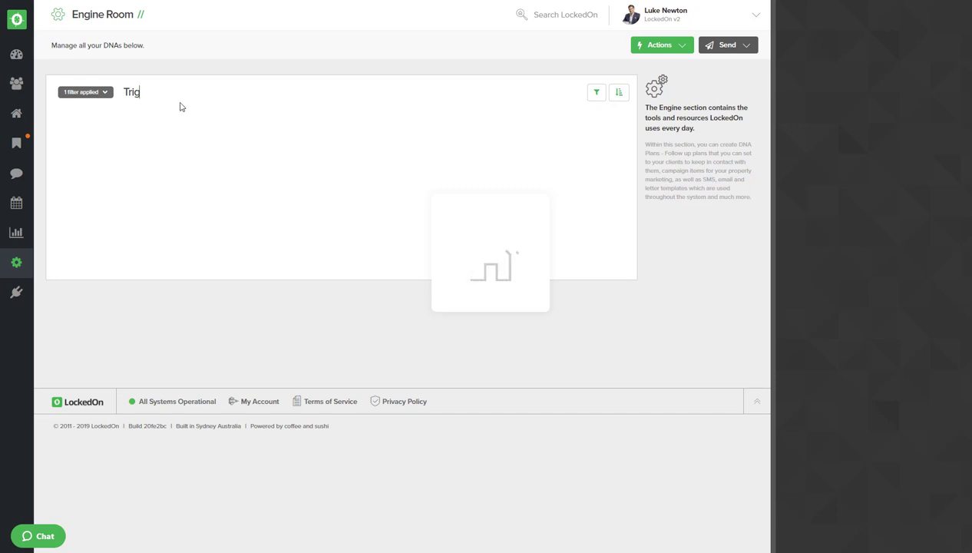
pyautogui.click(584, 163)
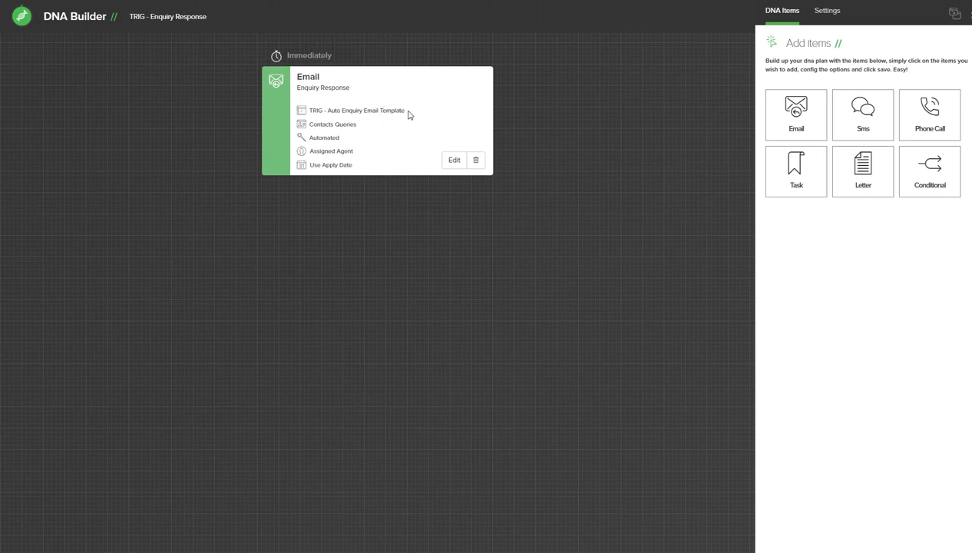
pyautogui.click(453, 162)
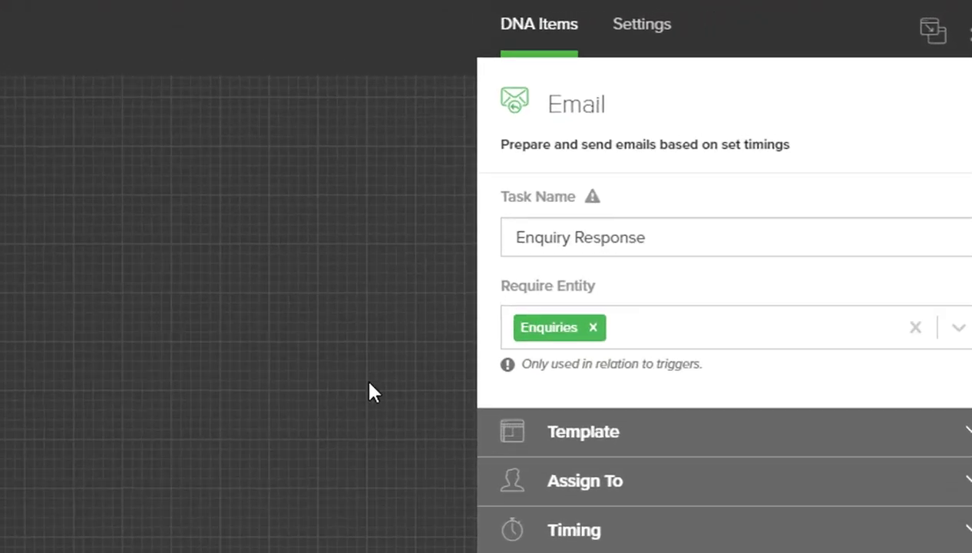
pyautogui.click(538, 404)
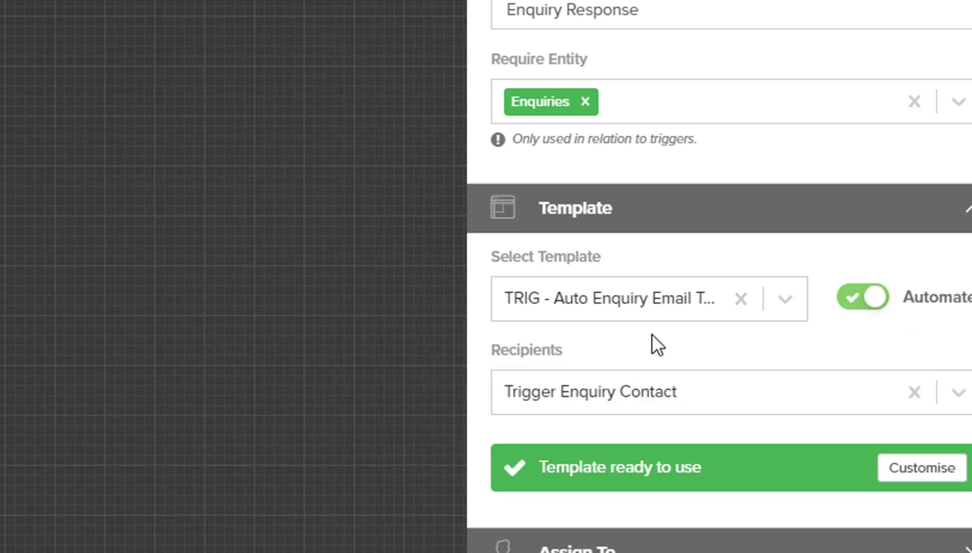
pyautogui.click(644, 307)
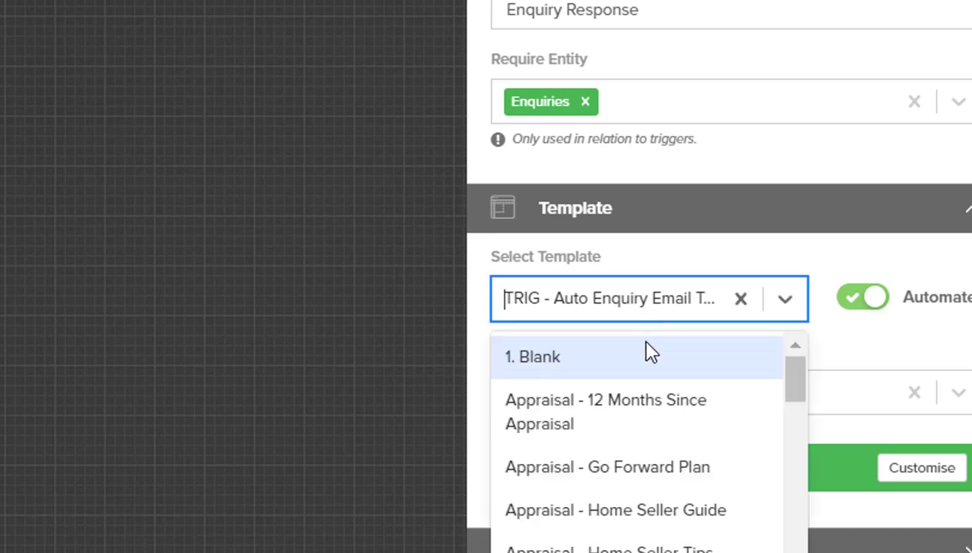
pyautogui.click(649, 261)
pyautogui.click(807, 532)
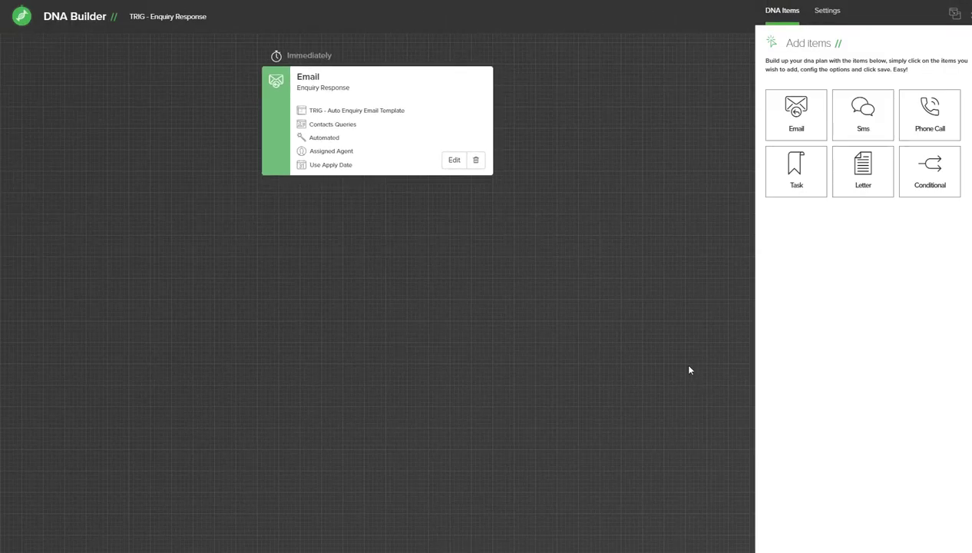
# Add an SMS step requiring an enquiry, using the TRIG - Enquiry SMS Reply template.
pyautogui.click(863, 128)
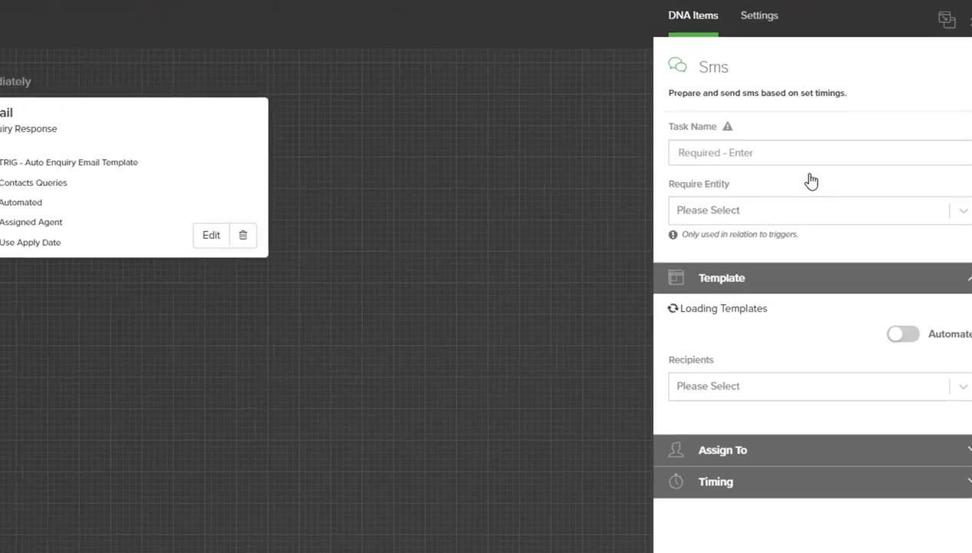
pyautogui.click(710, 213)
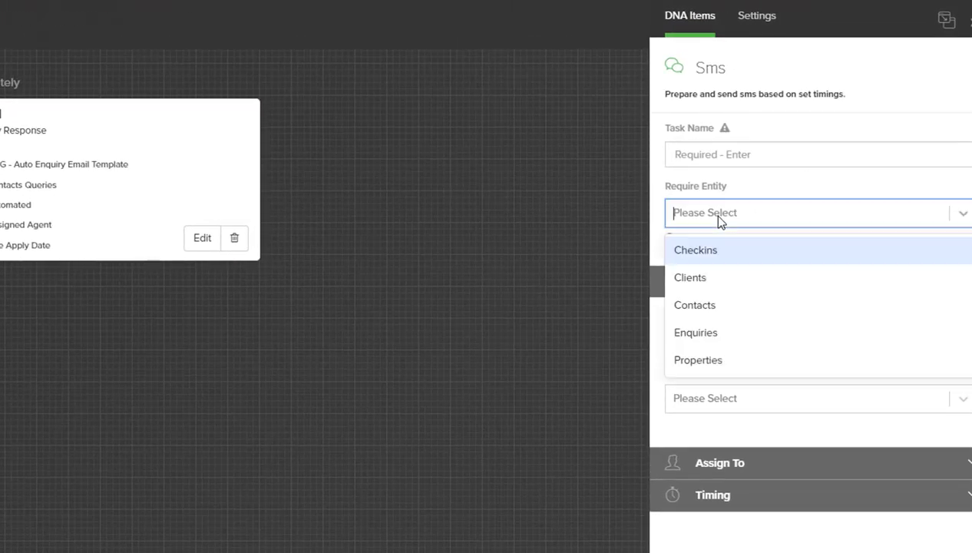
pyautogui.click(702, 334)
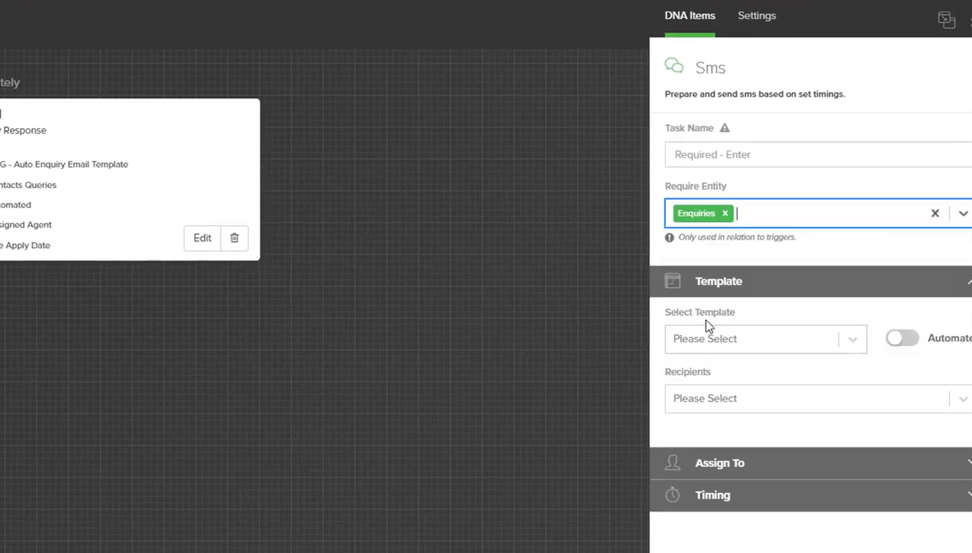
pyautogui.click(707, 338)
pyautogui.write('trig')
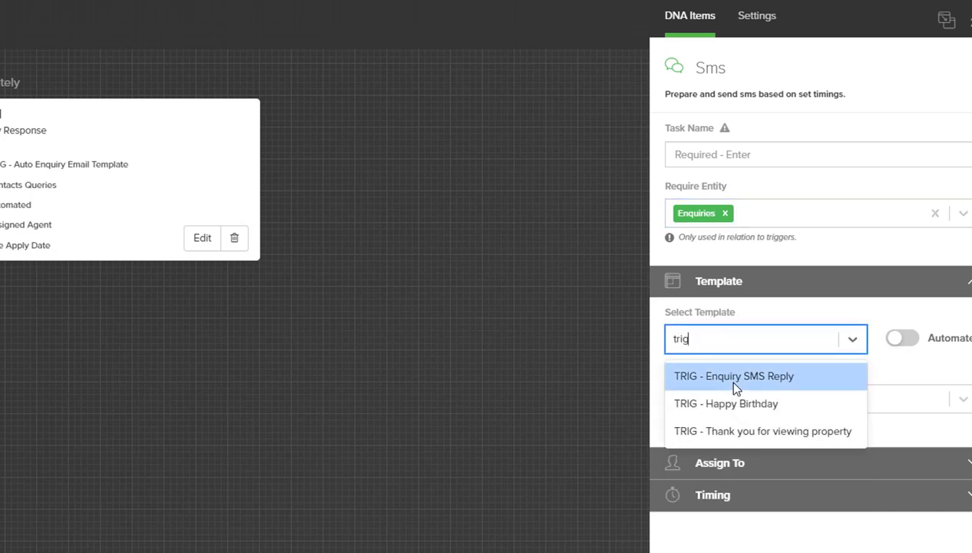
pyautogui.click(733, 384)
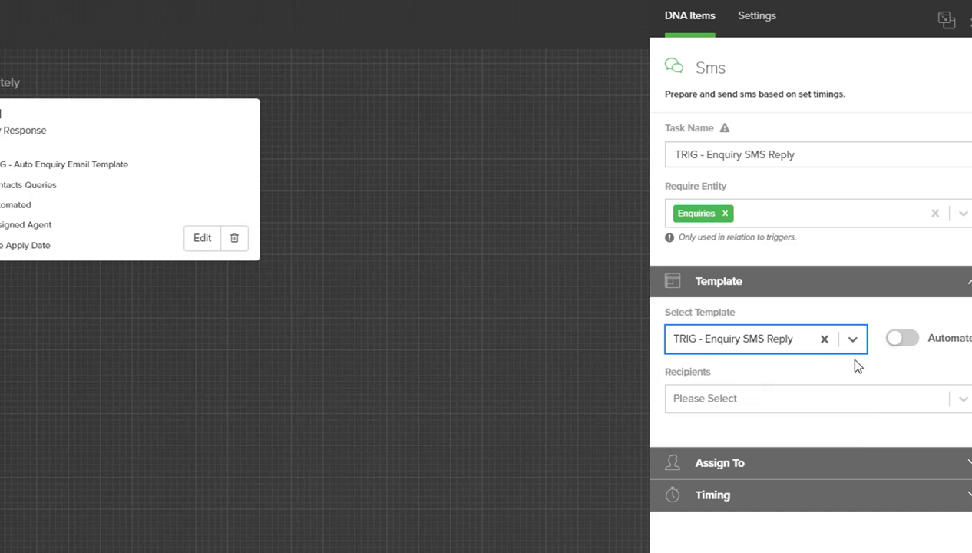
# Automate the SMS and send it to the Trigger Enquiry Contact.
pyautogui.click(903, 341)
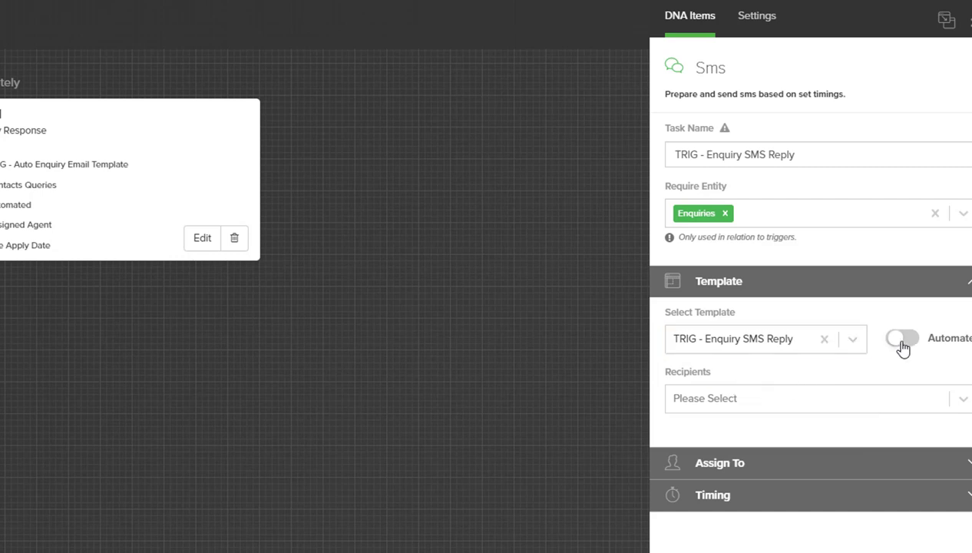
pyautogui.click(709, 395)
pyautogui.scroll(-4, 718, 398)
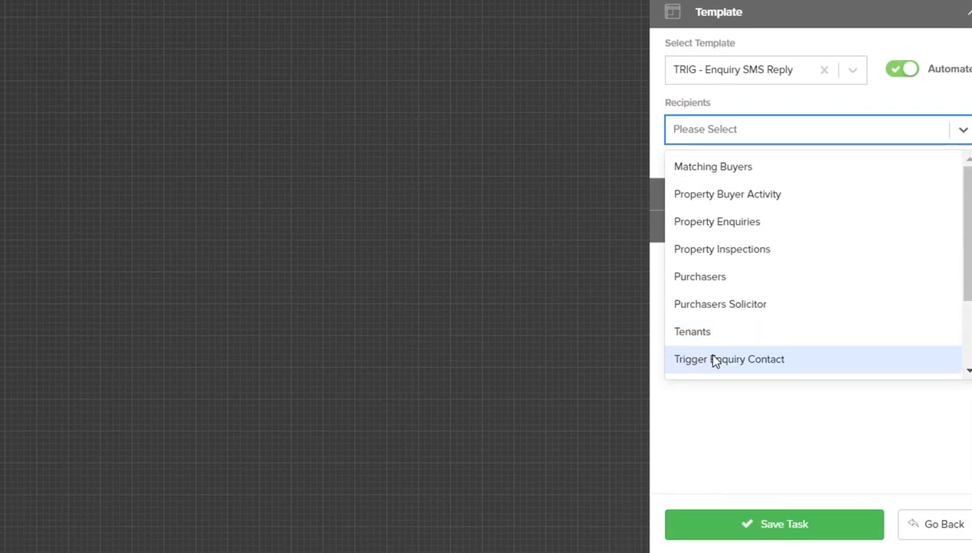
pyautogui.click(715, 358)
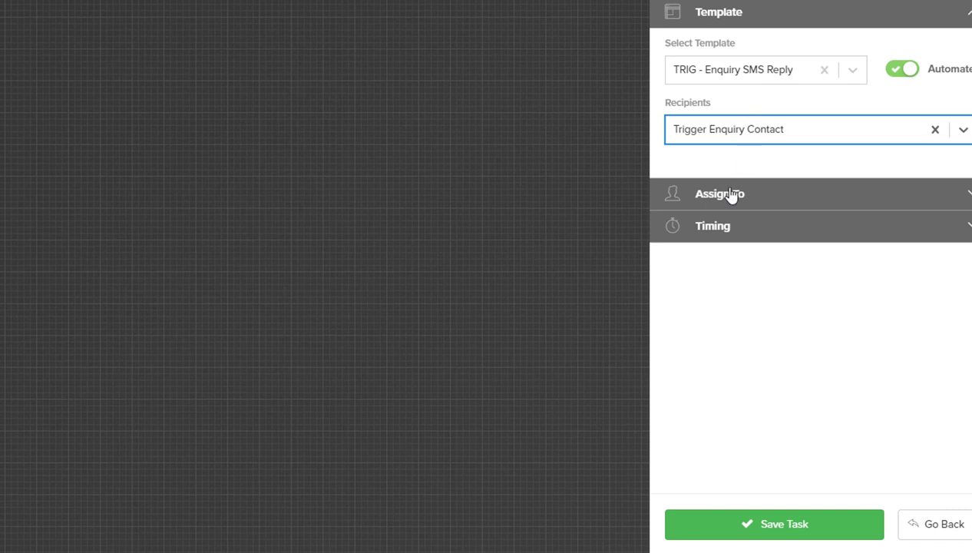
# Assign the SMS task dynamically to the Primary Listing Agent.
pyautogui.click(722, 197)
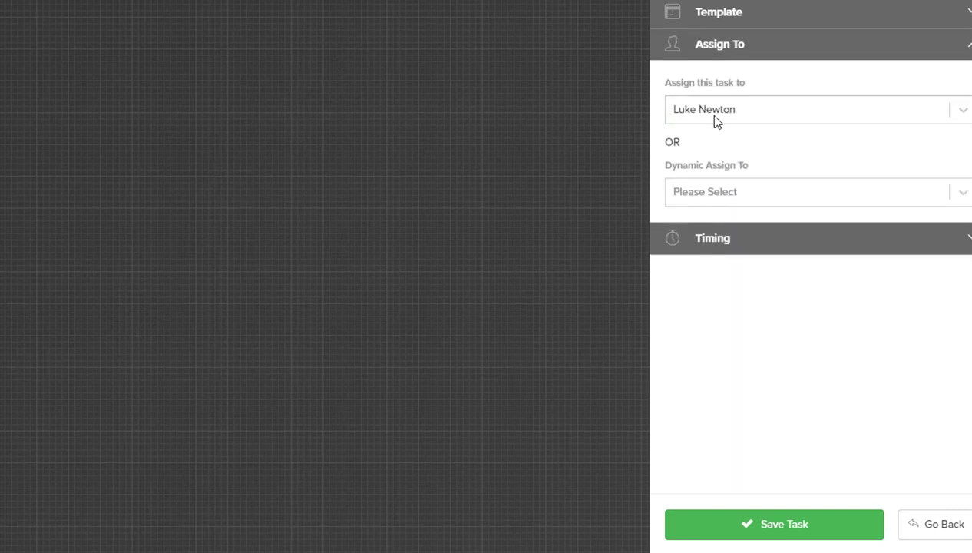
pyautogui.click(715, 119)
pyautogui.scroll(-1, 710, 225)
pyautogui.scroll(1, 711, 229)
pyautogui.press('Escape')
pyautogui.click(711, 192)
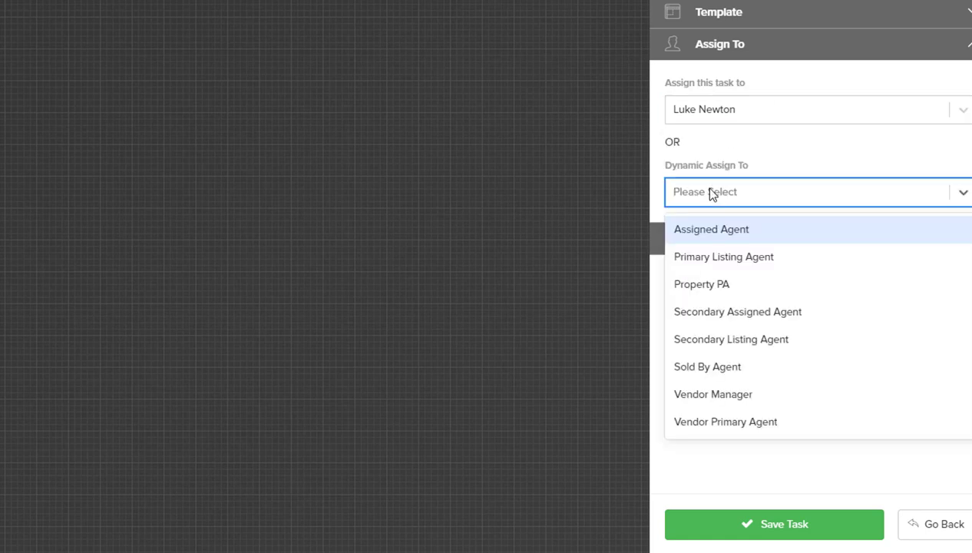
pyautogui.click(717, 234)
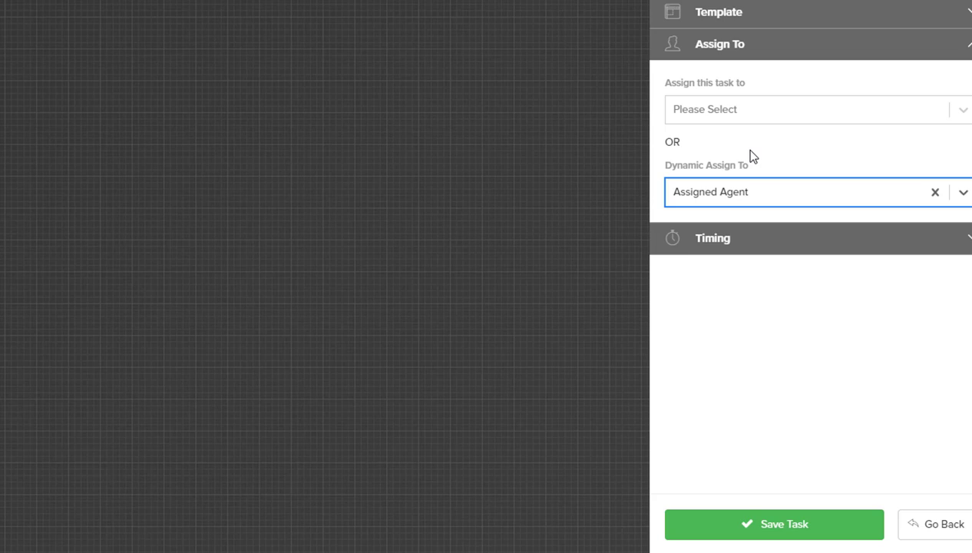
pyautogui.click(739, 193)
pyautogui.click(732, 261)
# Schedule the SMS 5 minutes after and save the task to the plan.
pyautogui.click(733, 238)
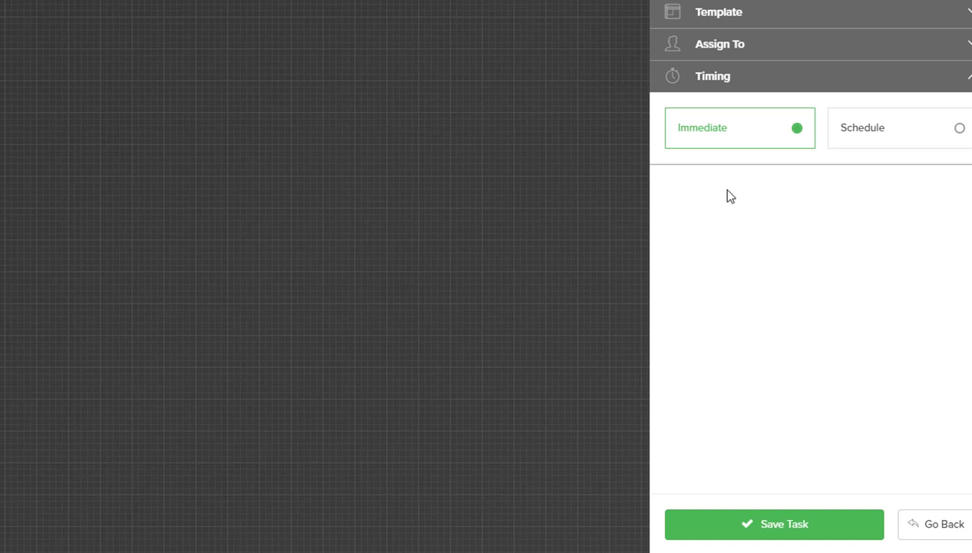
pyautogui.click(865, 133)
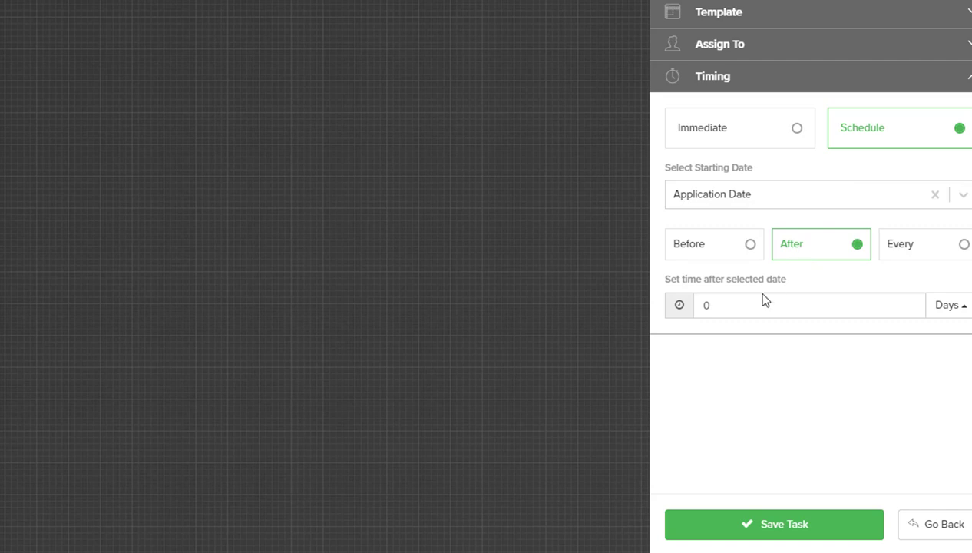
pyautogui.doubleClick(702, 305)
pyautogui.write('5')
pyautogui.click(949, 307)
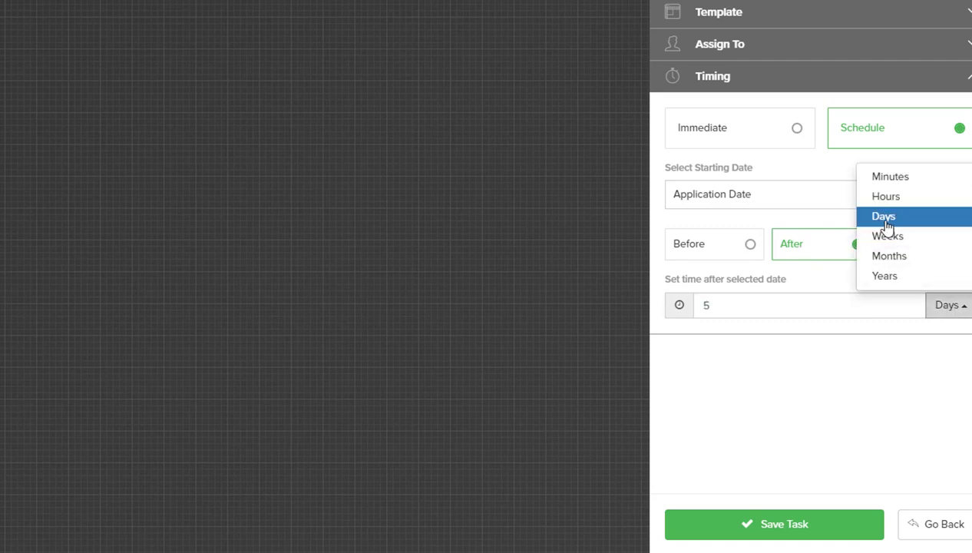
pyautogui.click(883, 177)
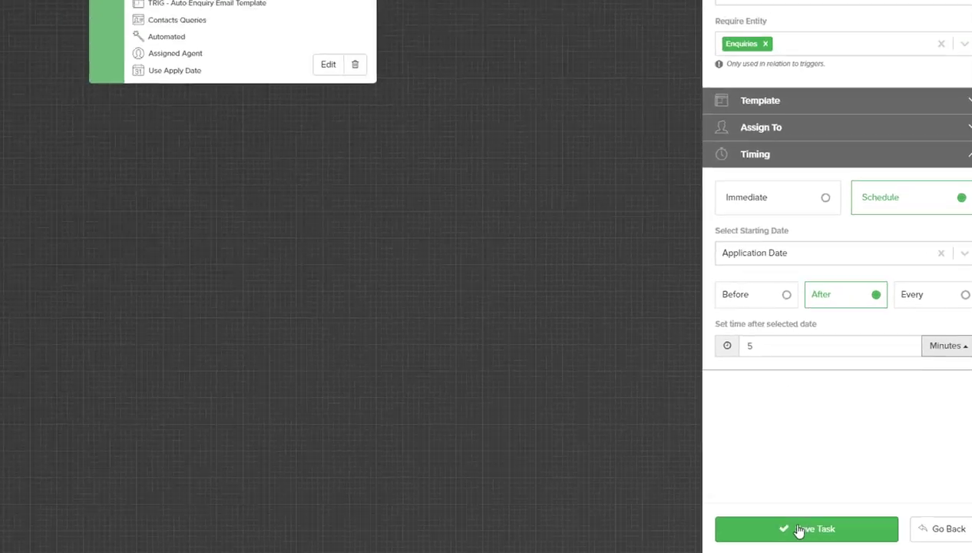
pyautogui.click(799, 529)
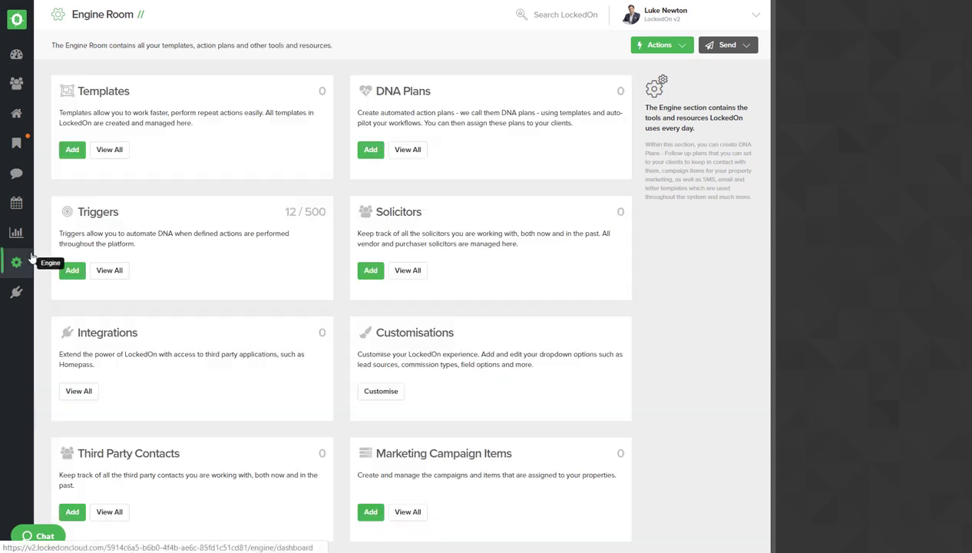
# Search templates for 'trig' and review the TRIG - Auto Enquiry Email Template's greeting paragraph unchanged.
pyautogui.click(110, 148)
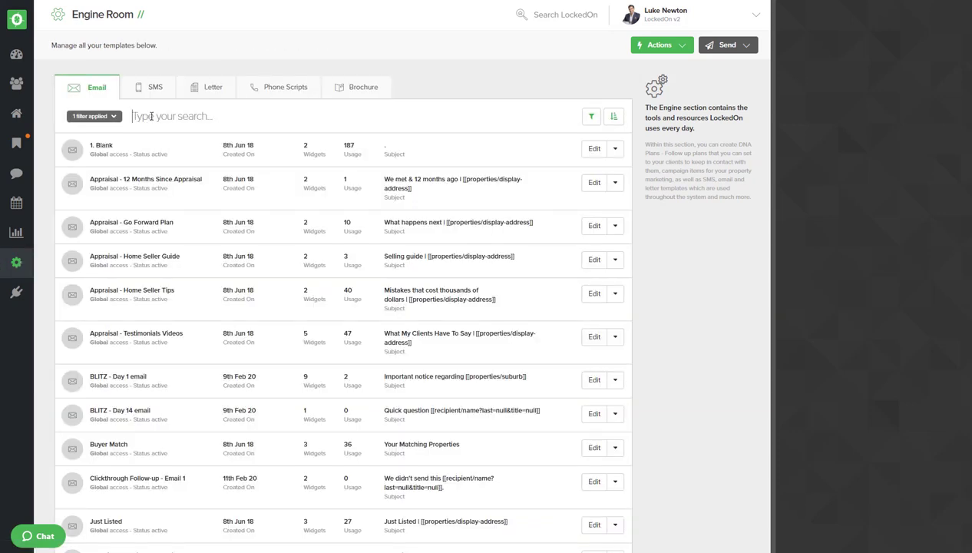
pyautogui.click(151, 116)
pyautogui.write('trig')
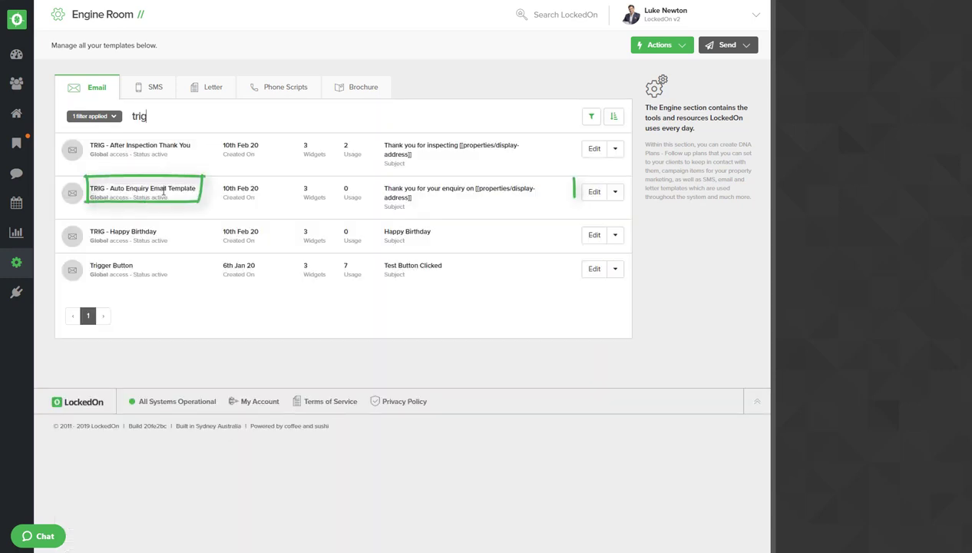
pyautogui.click(596, 195)
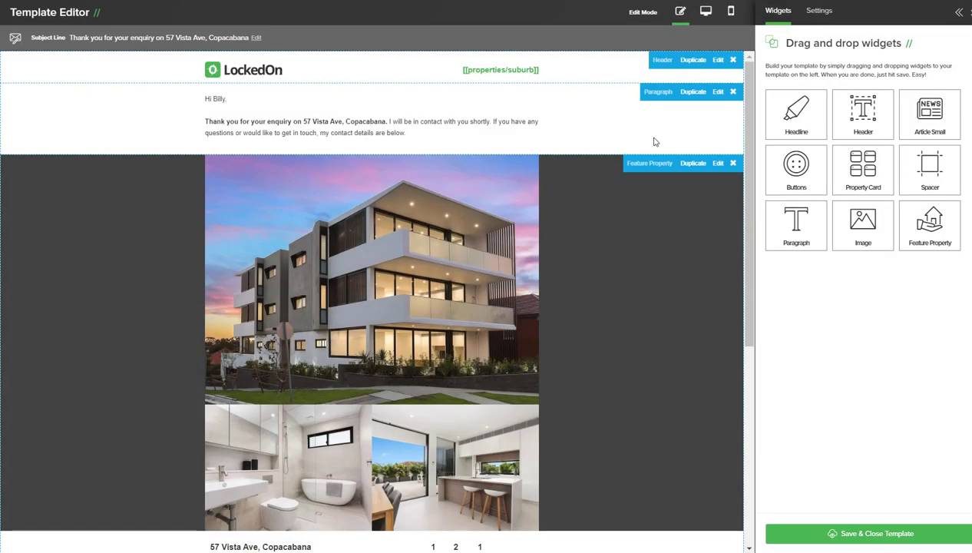
pyautogui.click(719, 93)
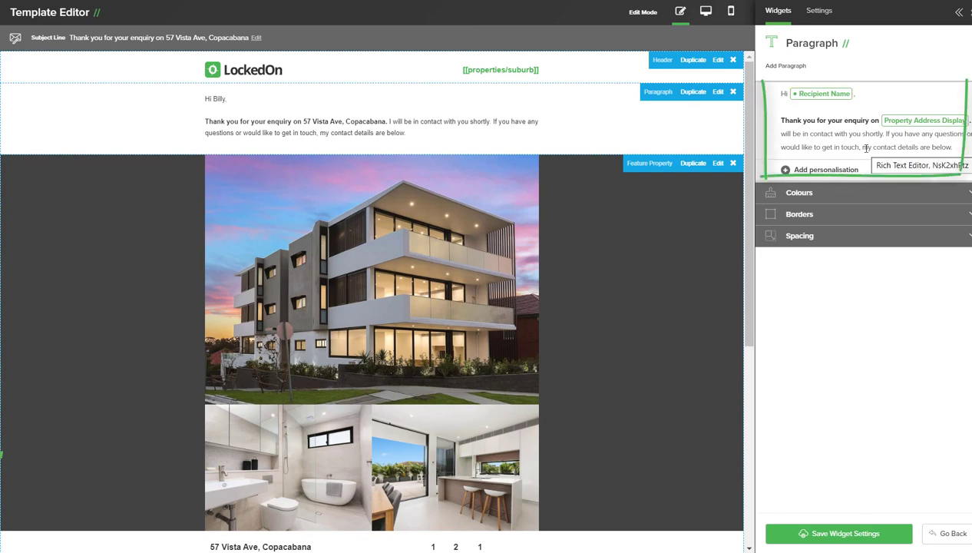
pyautogui.click(845, 538)
# Save and close the email template, then filter the SMS templates for TRIG ones.
pyautogui.click(842, 533)
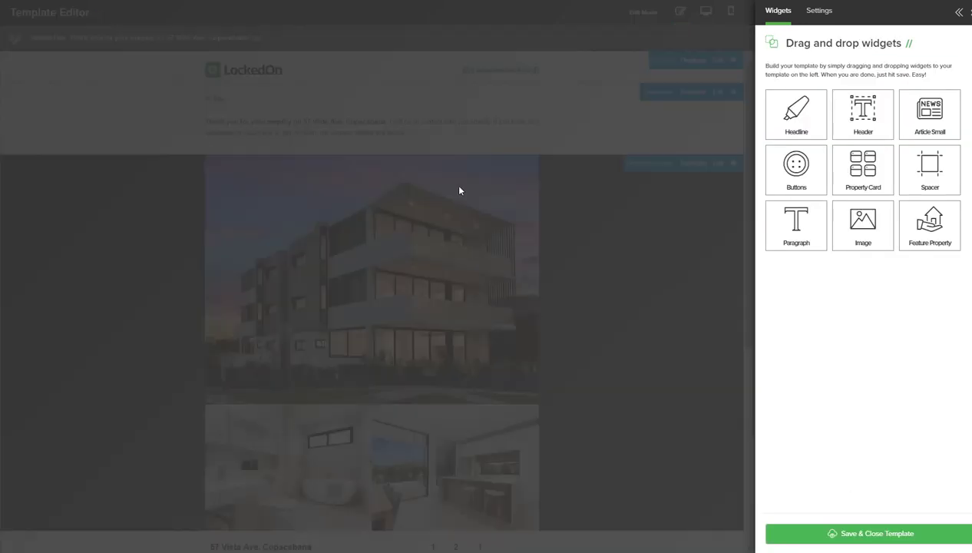
pyautogui.click(147, 89)
pyautogui.write('trig')
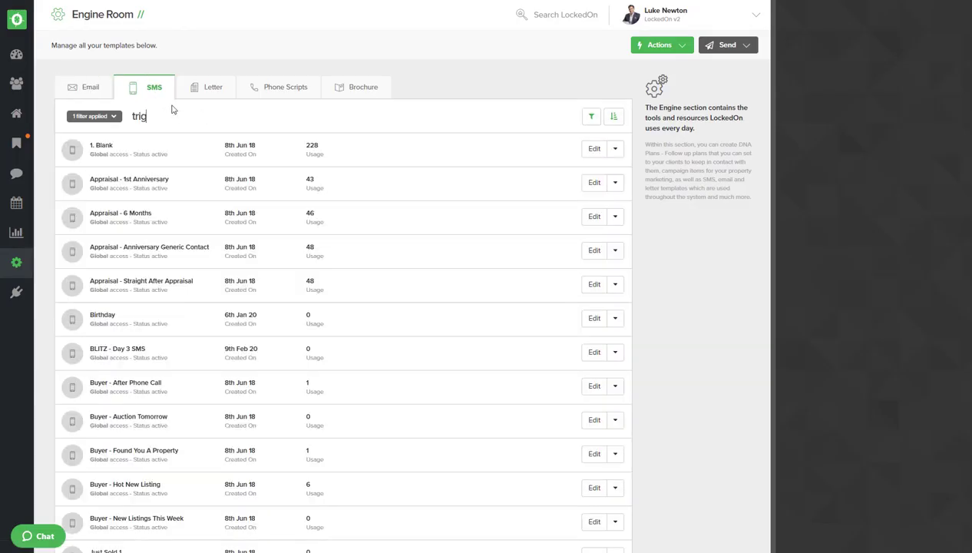
pyautogui.click(593, 149)
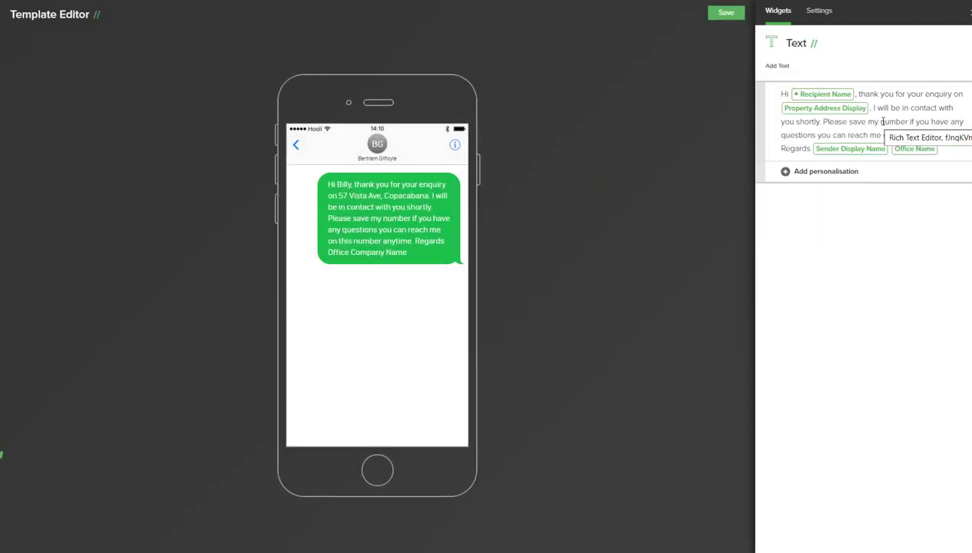
pyautogui.click(726, 14)
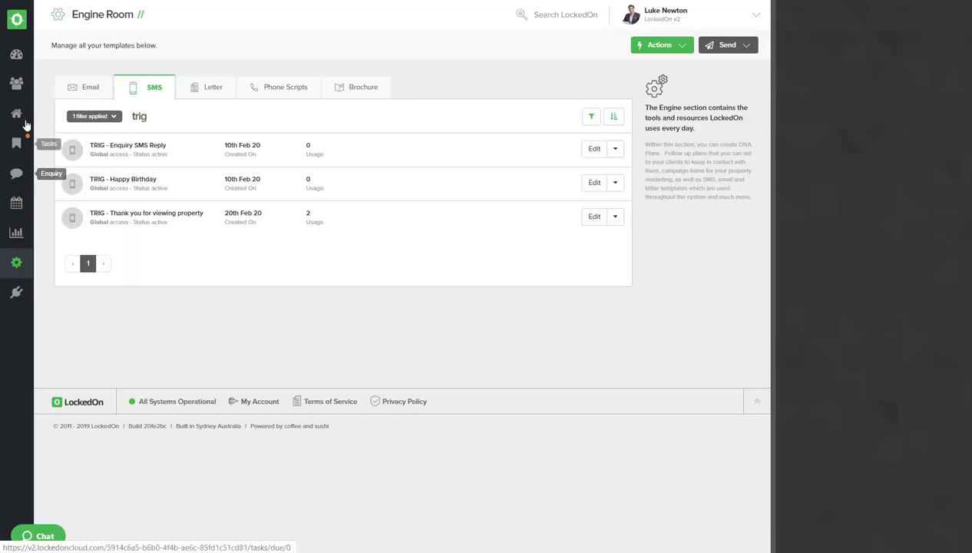
# Return to the Dashboard with its career-at-a-glance figures.
pyautogui.click(15, 60)
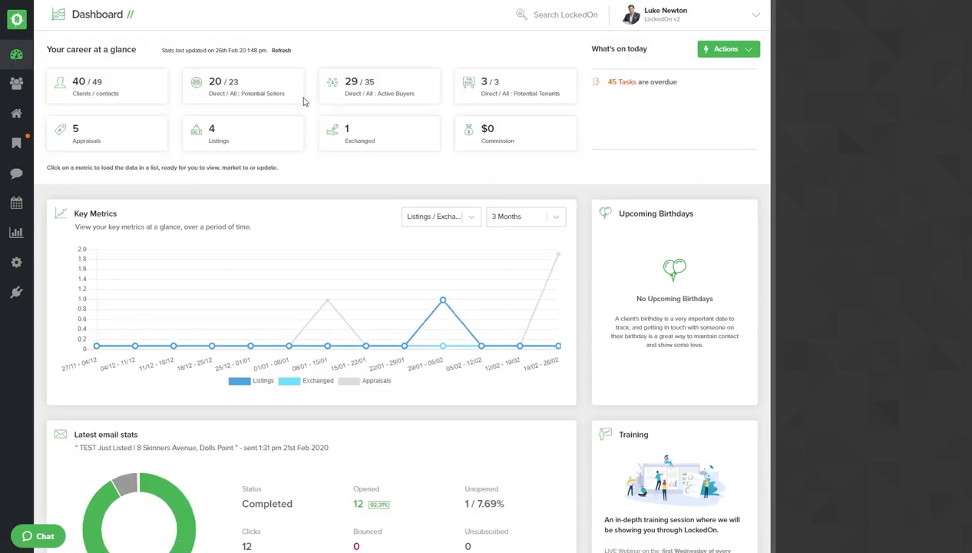